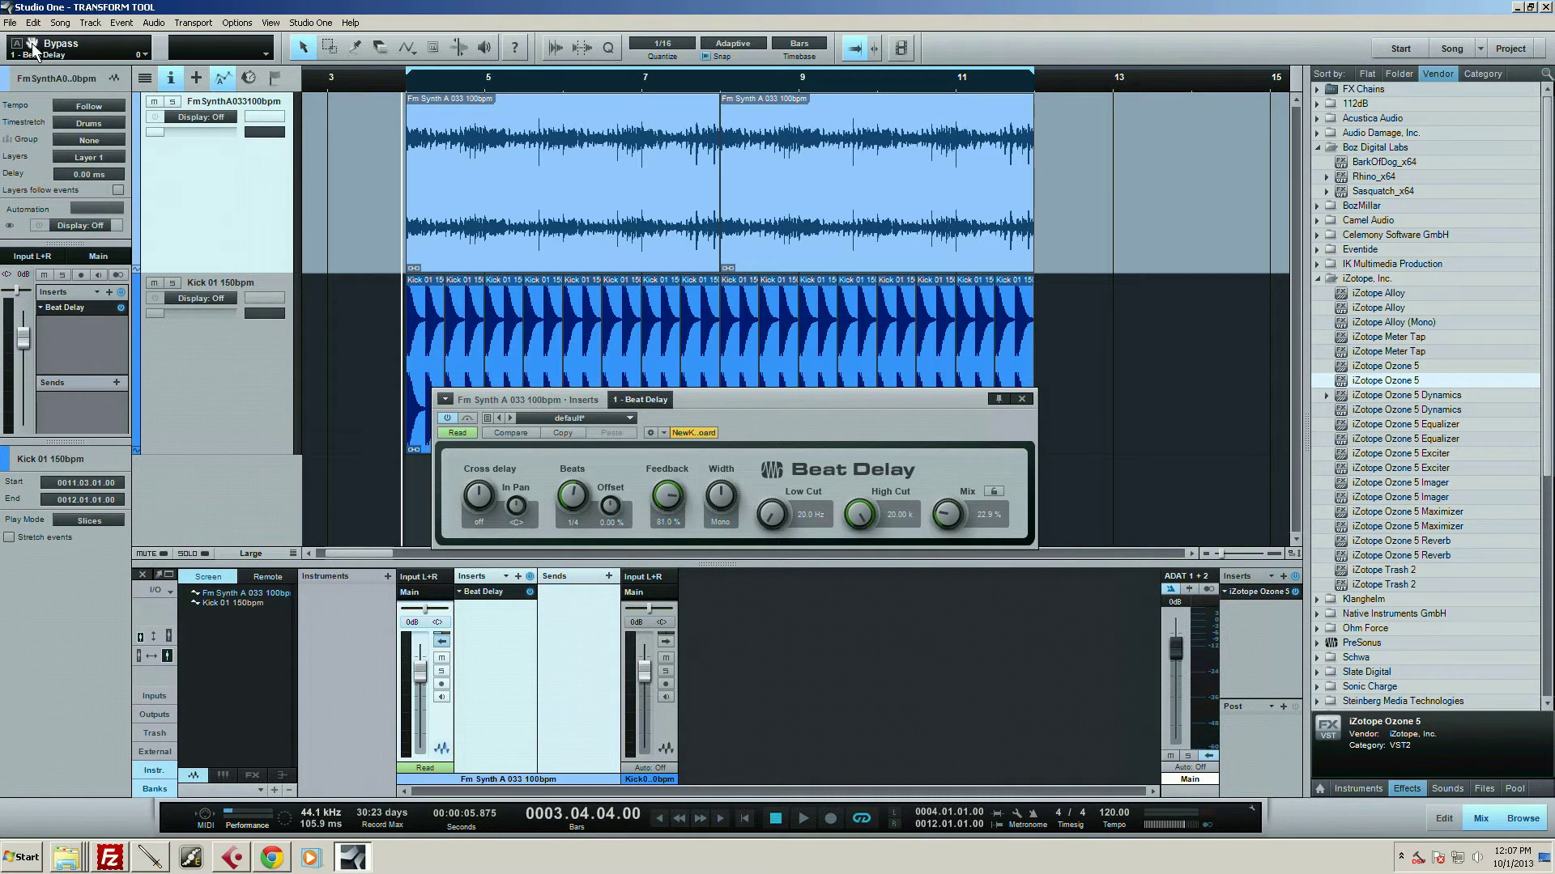
Add a Beat Delay Bypass automation lane to the Fm Synth track, then hide automation
drag(35, 53, 572, 215)
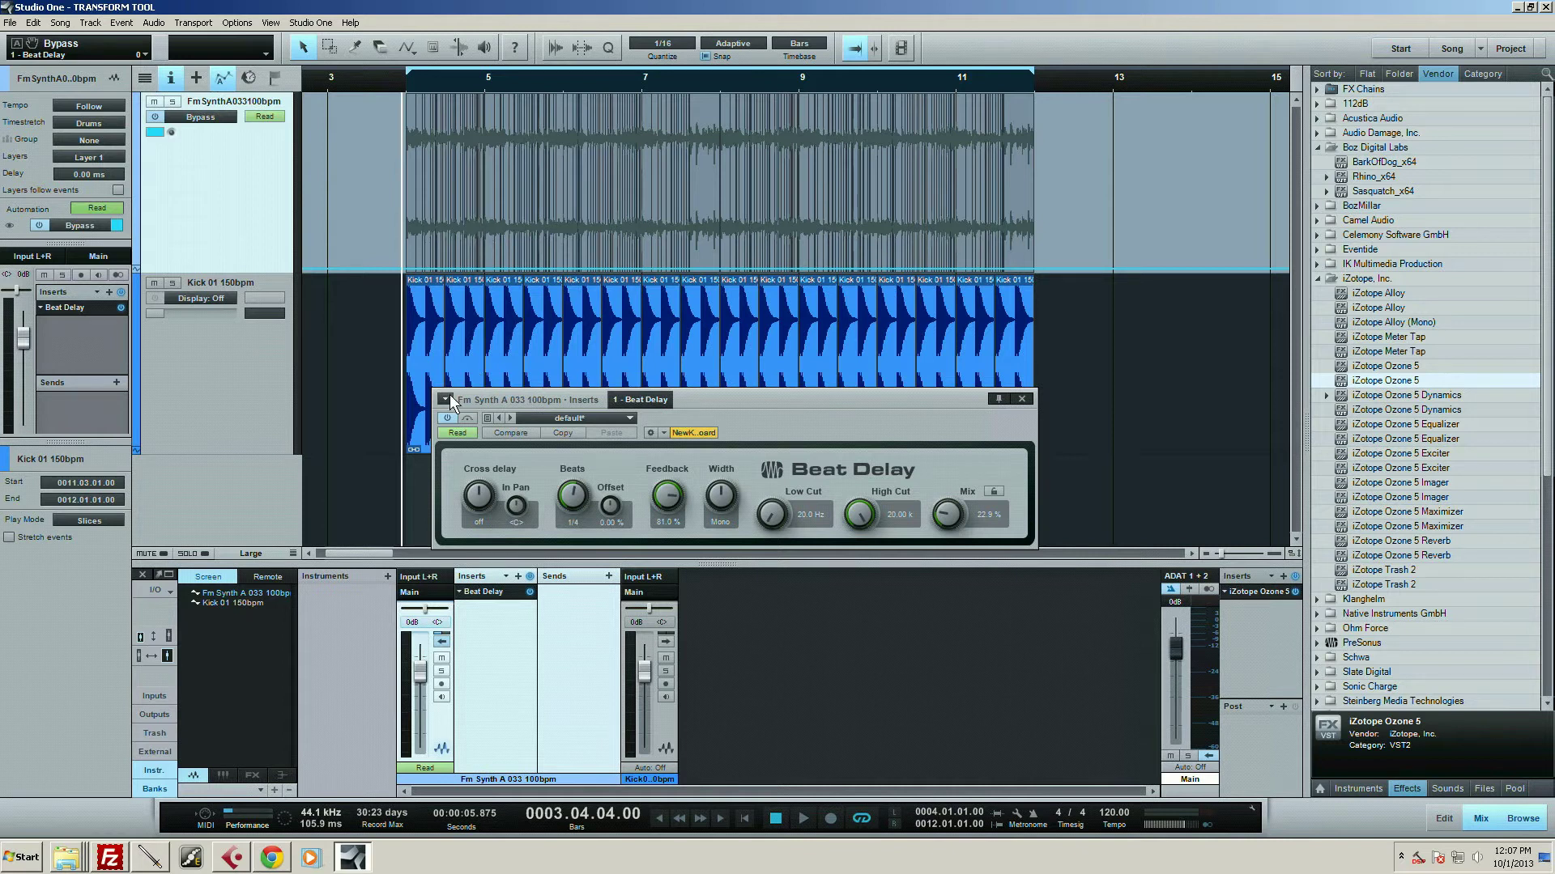
key(a)
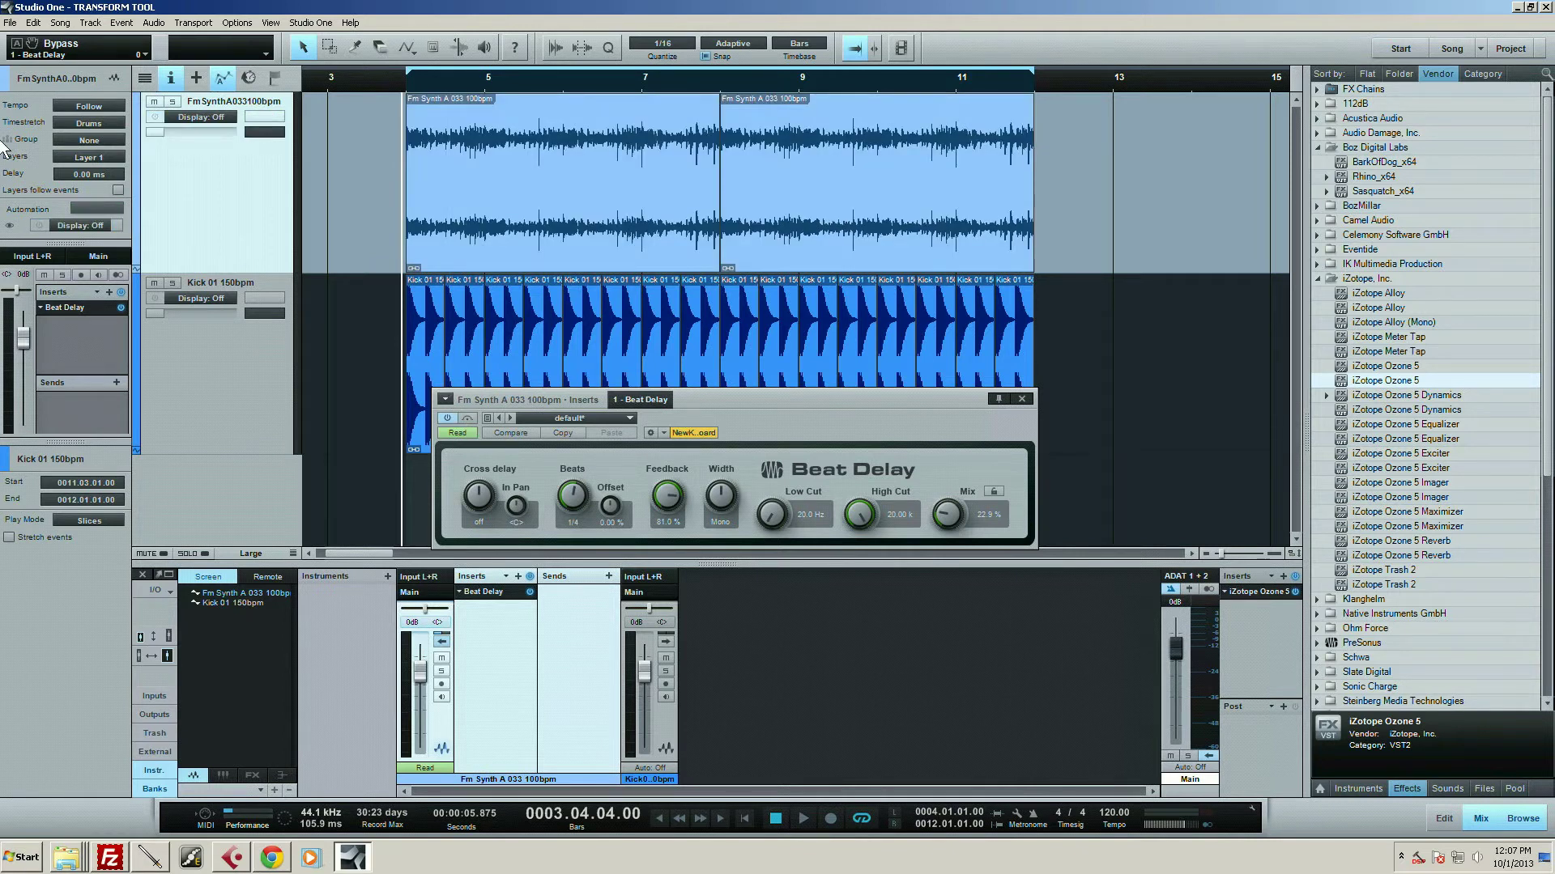
Show the Beat Delay Bypass envelope briefly, then hide automation to see the waveform
click(17, 47)
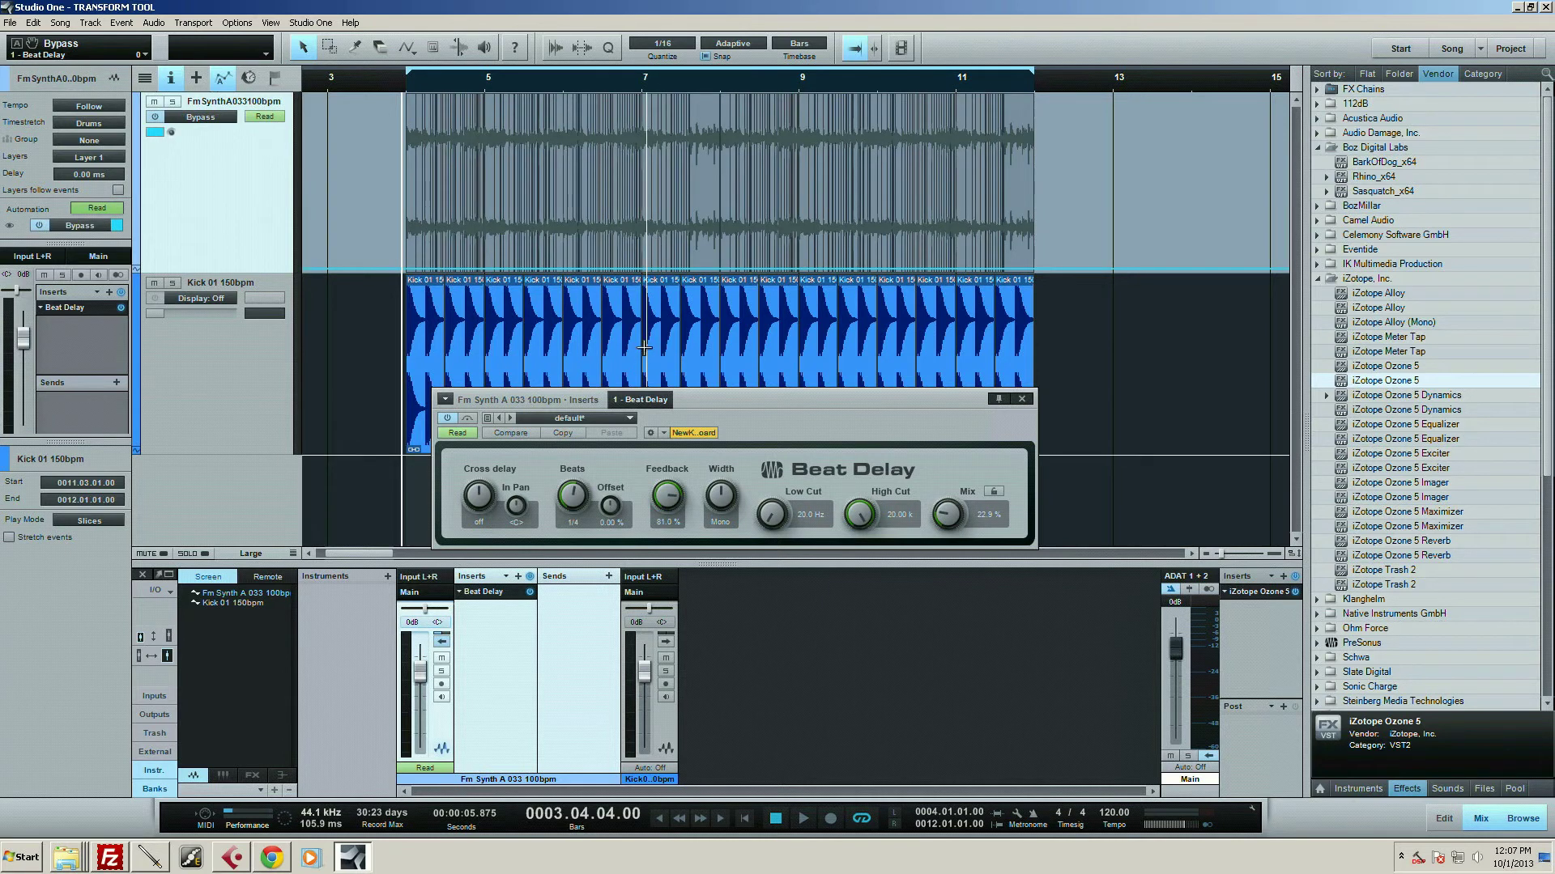
key(a)
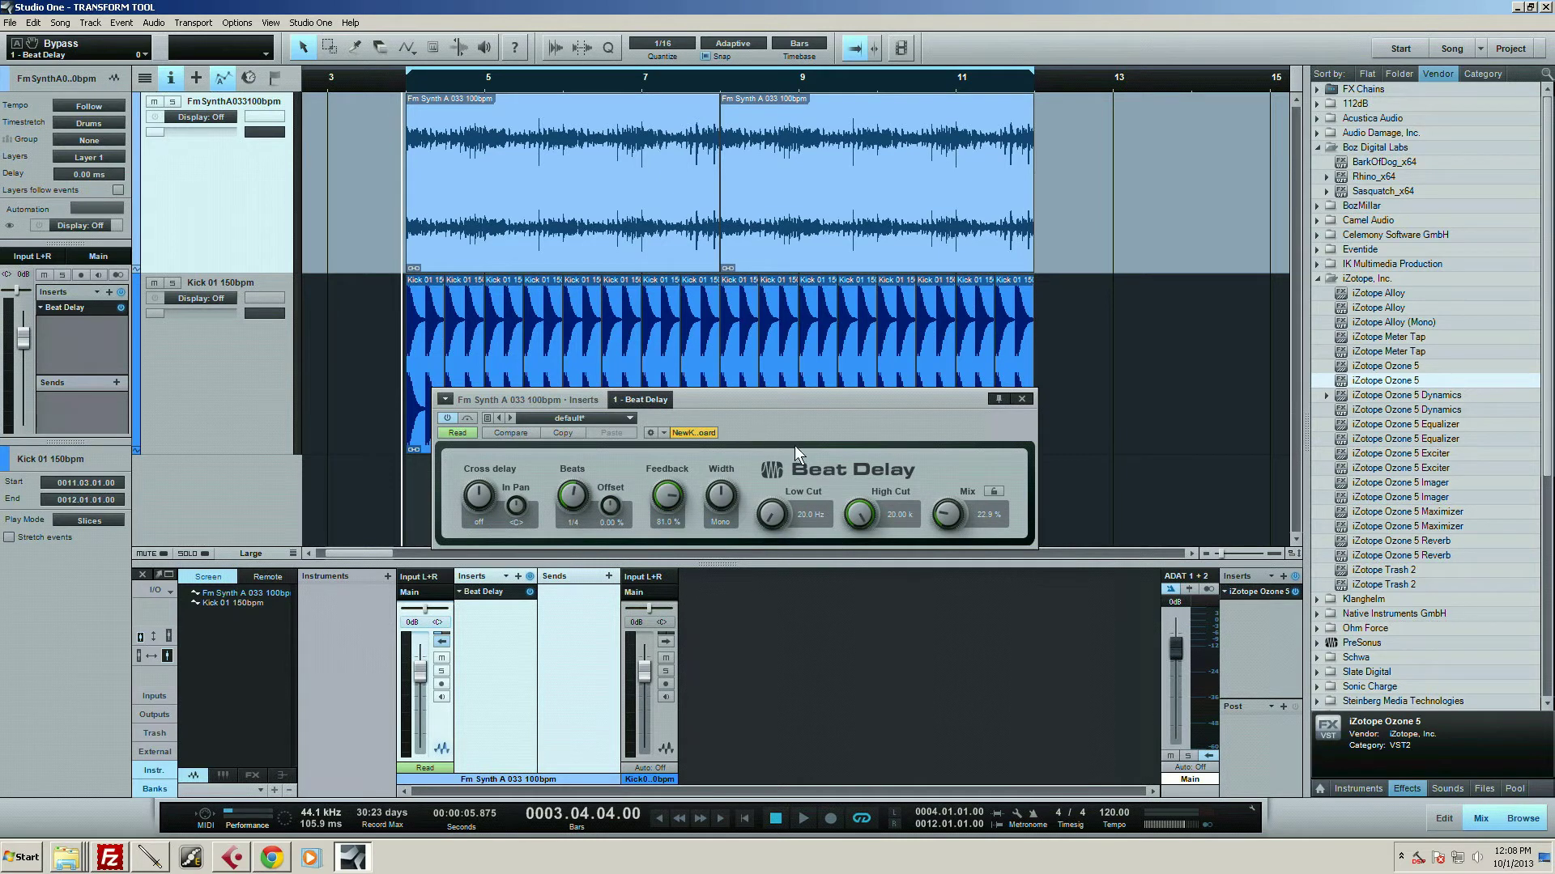
Add a Beat Delay Feedback/Level (81.0 %) automation lane to the Fm Synth track
click(668, 498)
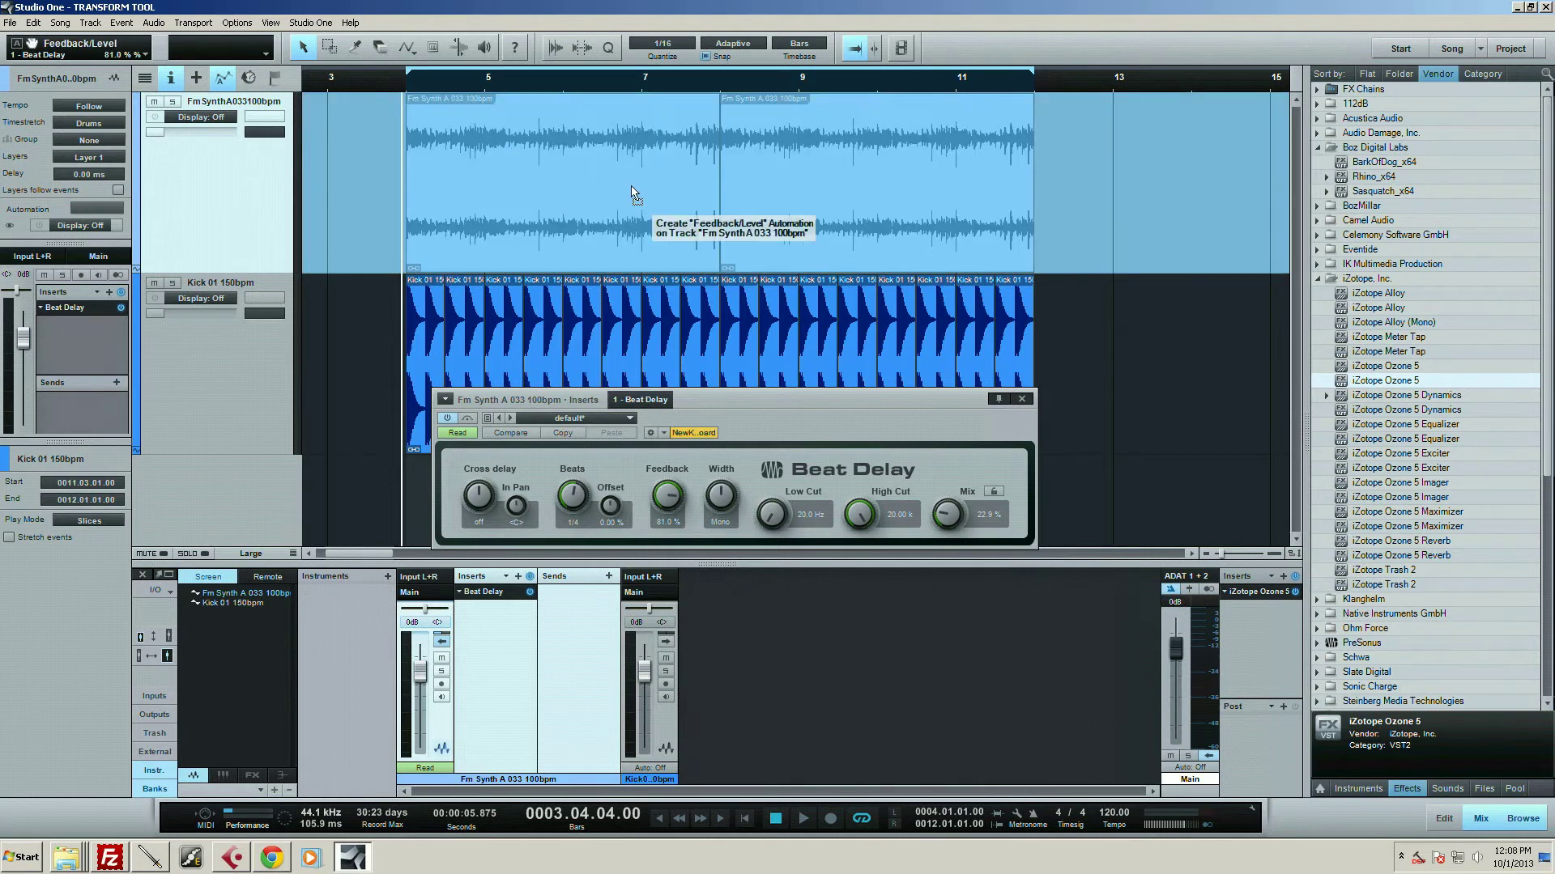
drag(34, 49, 644, 201)
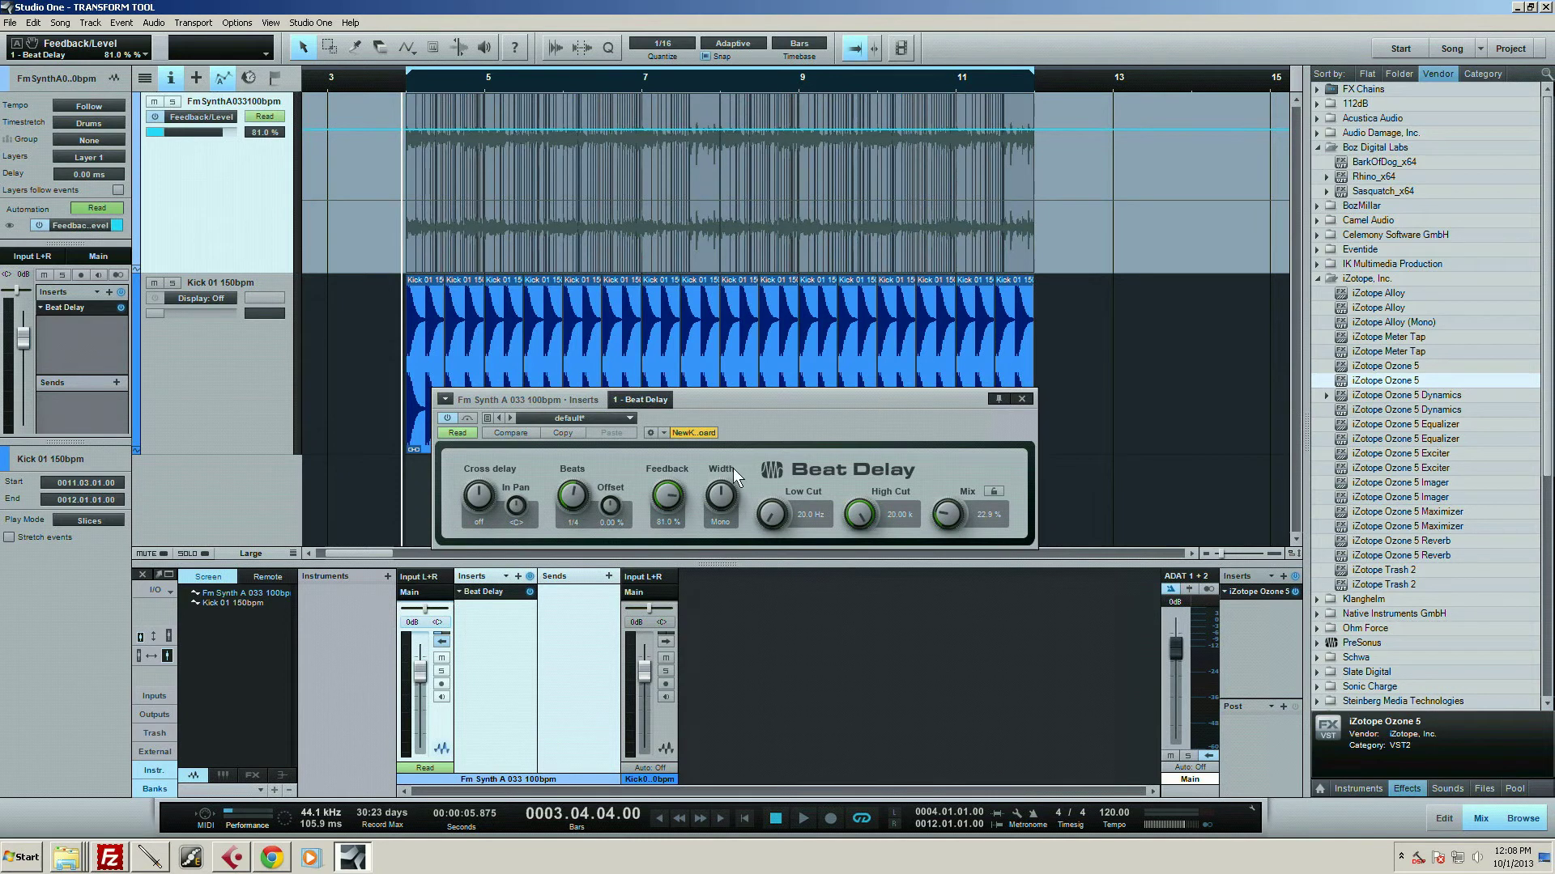